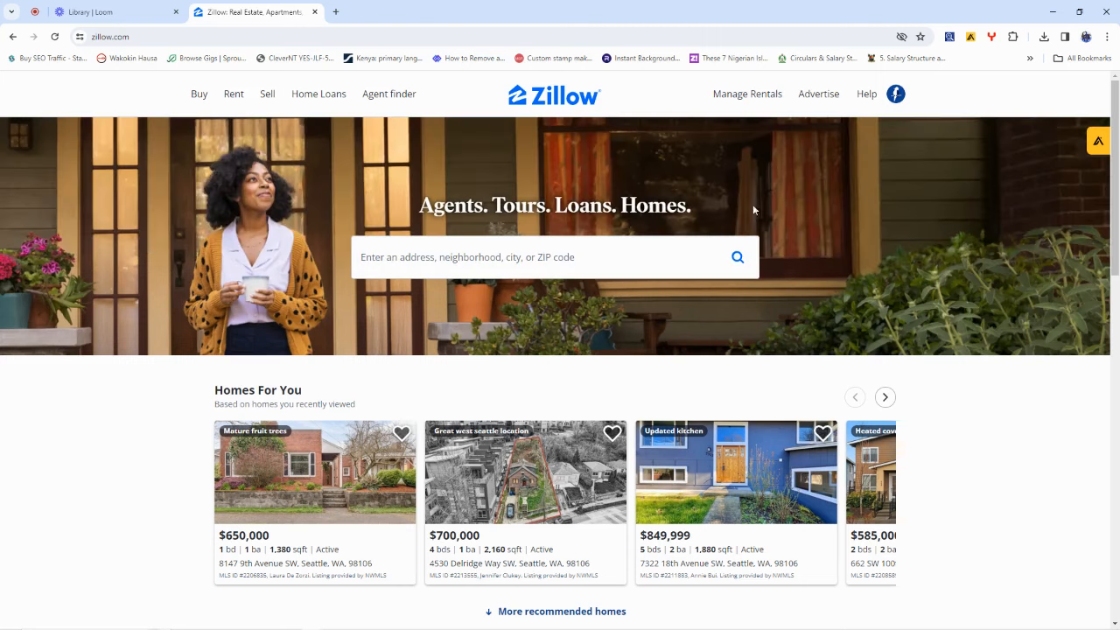
pyautogui.moveTo(893, 97)
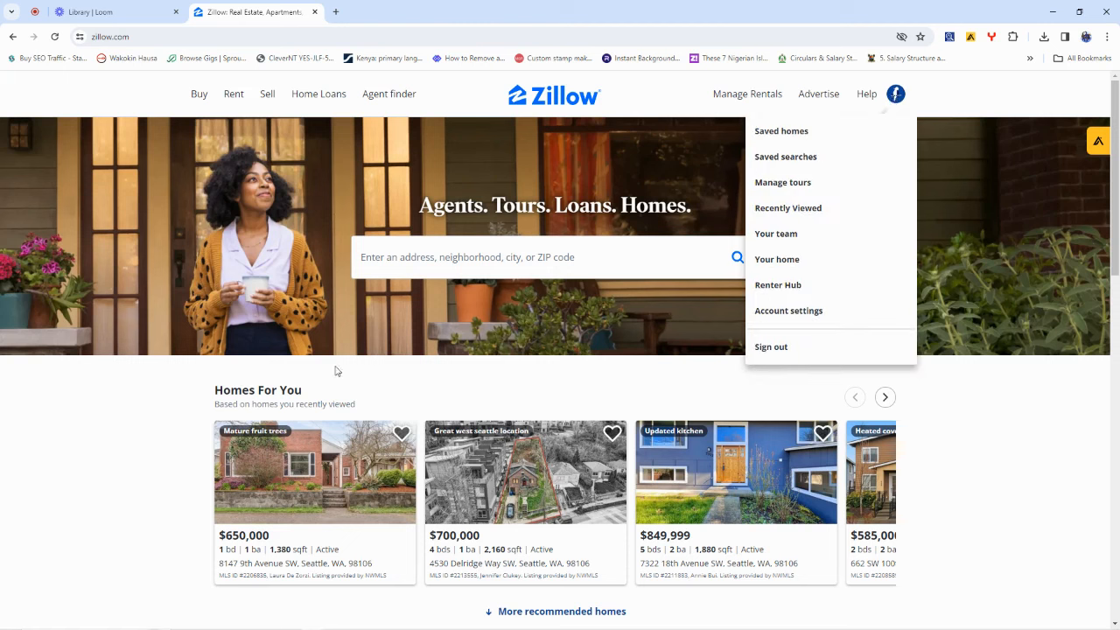
pyautogui.click(97, 442)
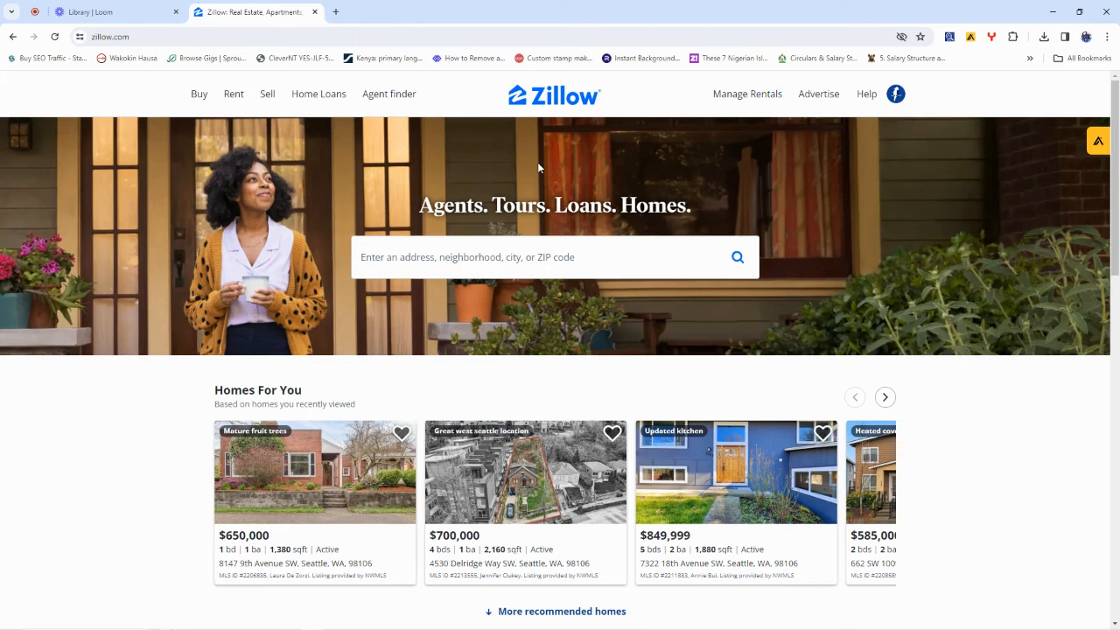
pyautogui.moveTo(418, 98)
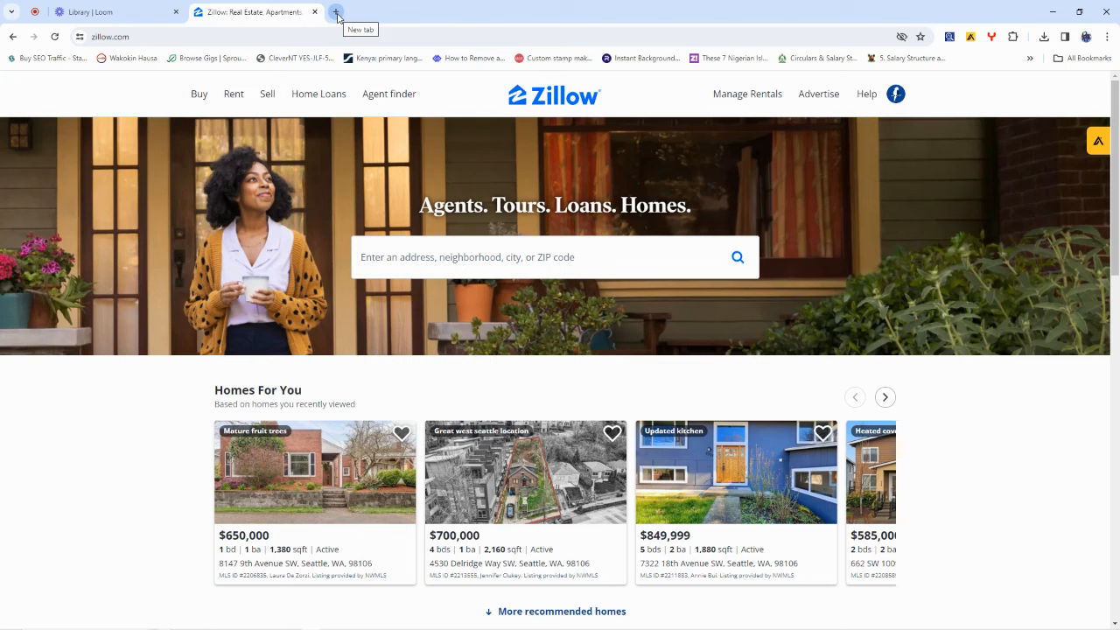
# Step: Search Google for "zillow scraper" in a new tab and open the "Zillow Scraper - Extract Data from Zillow" extension listing
pyautogui.click(337, 13)
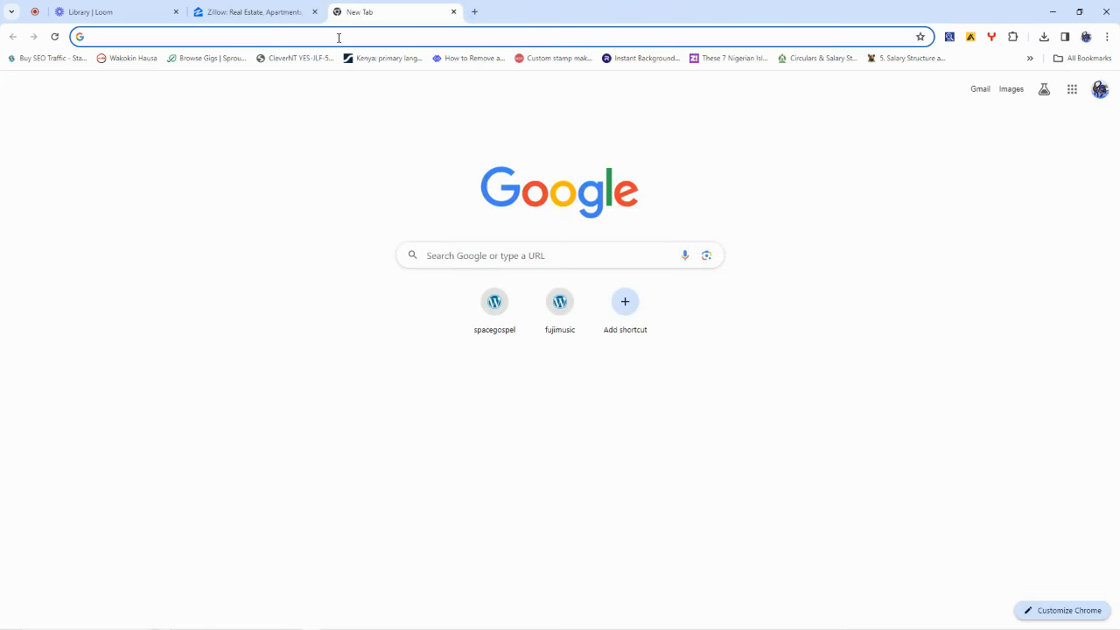
pyautogui.click(339, 38)
pyautogui.write('zillow scraper')
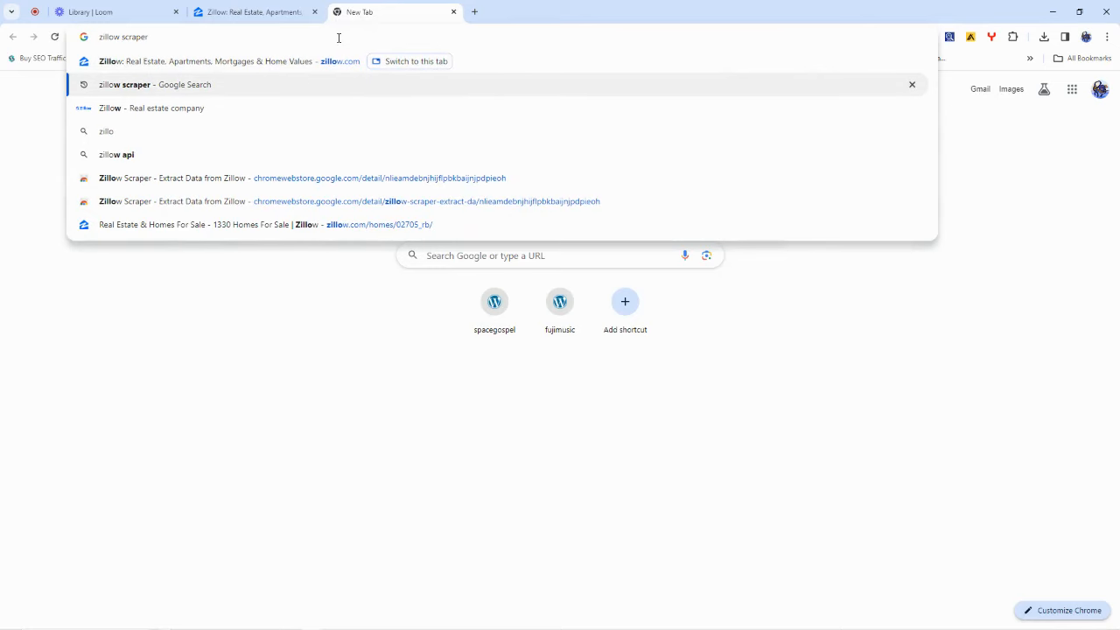
pyautogui.press('Return')
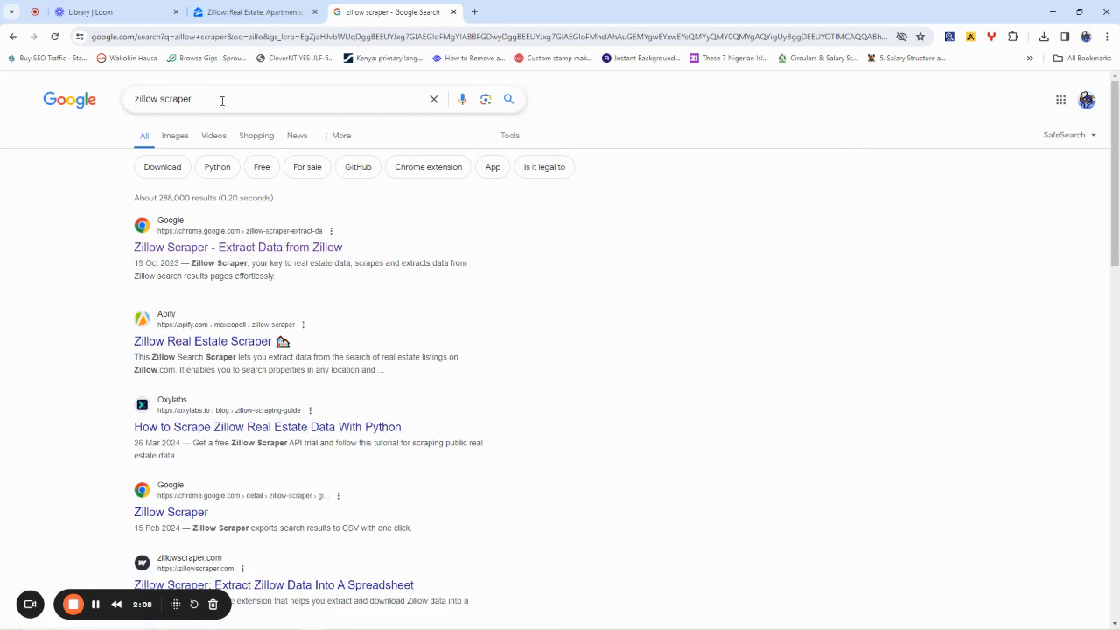
pyautogui.click(243, 253)
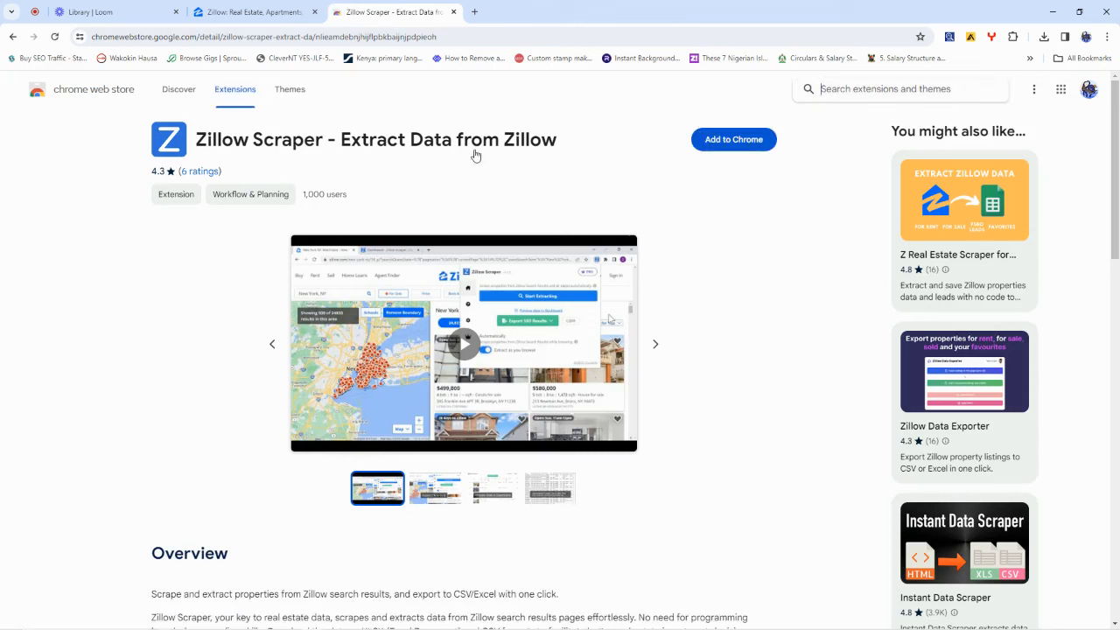
# Step: Add the "Zillow Scraper - Extract Data from Zillow" extension to Chrome and dismiss the notification and downloads list
pyautogui.click(726, 140)
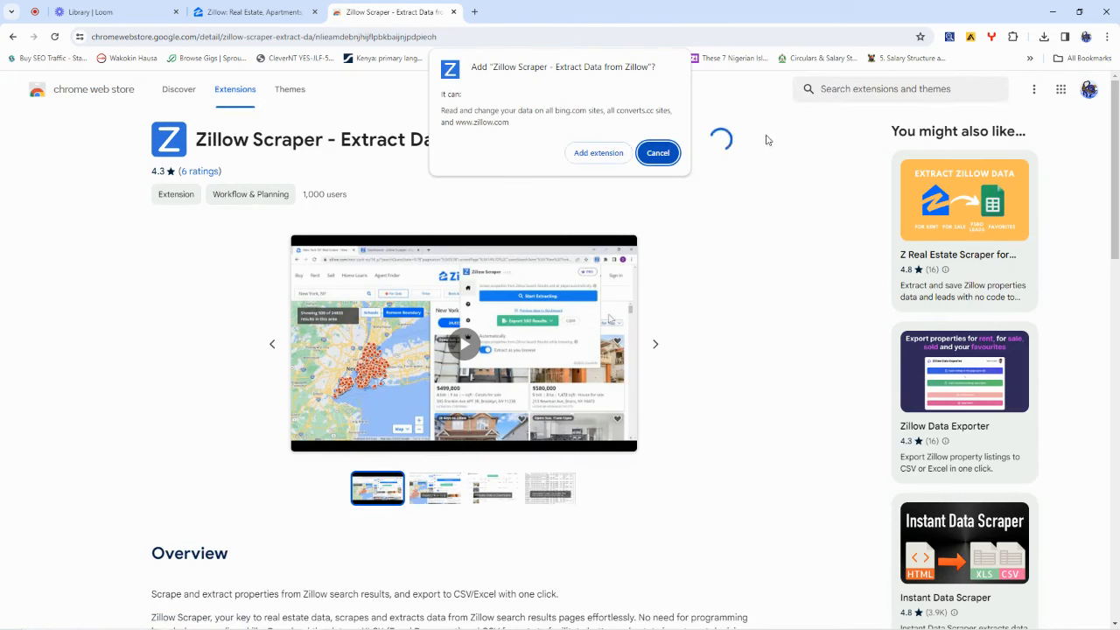
pyautogui.click(595, 154)
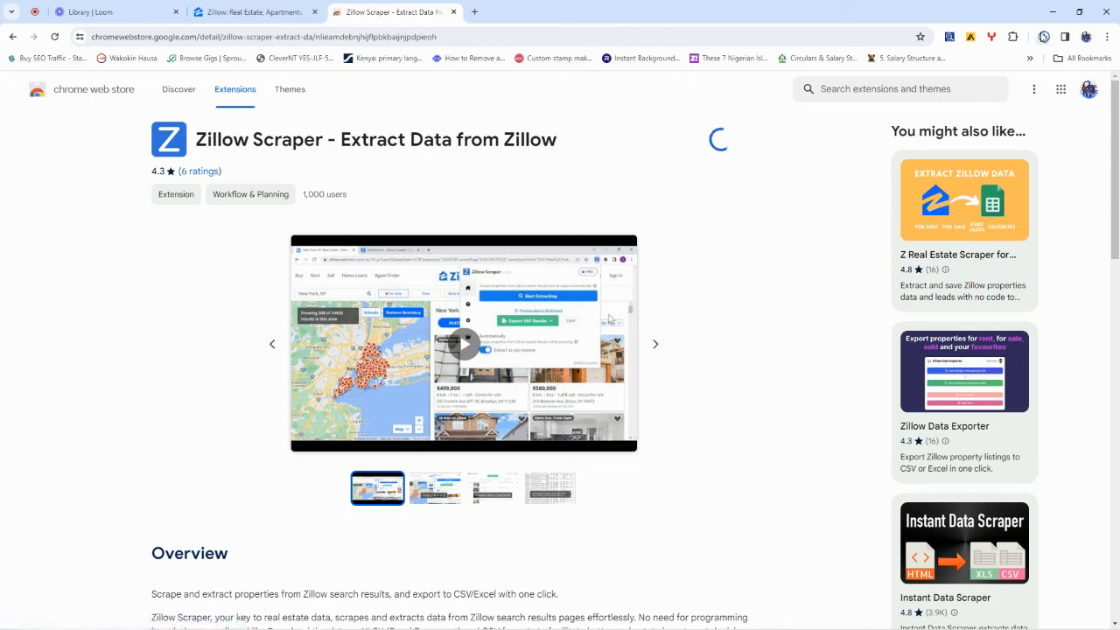
pyautogui.click(1048, 38)
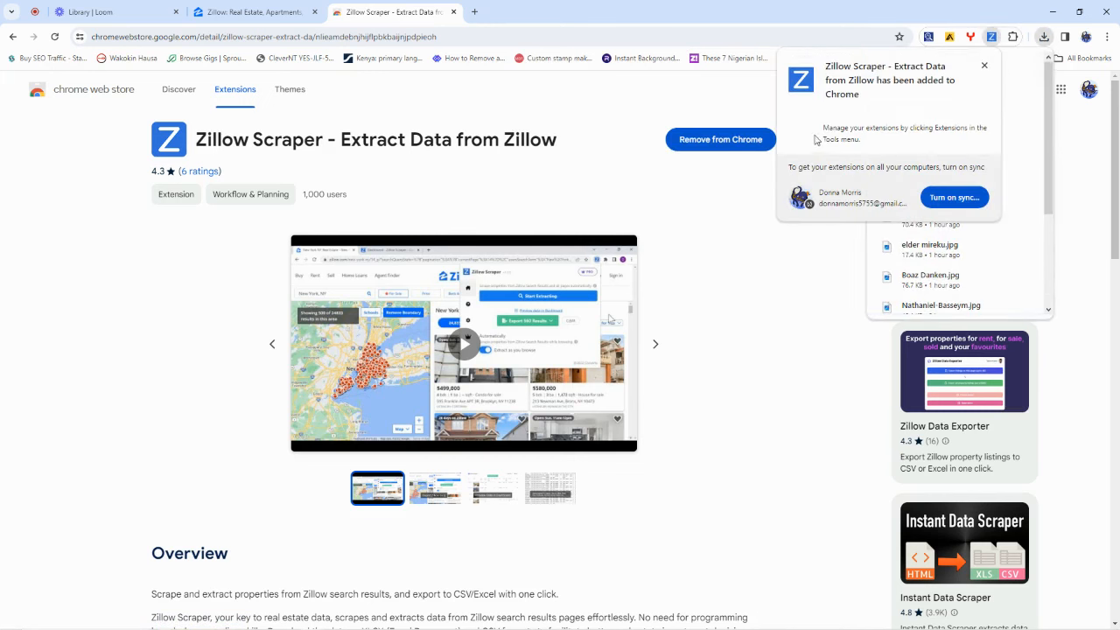
pyautogui.click(984, 66)
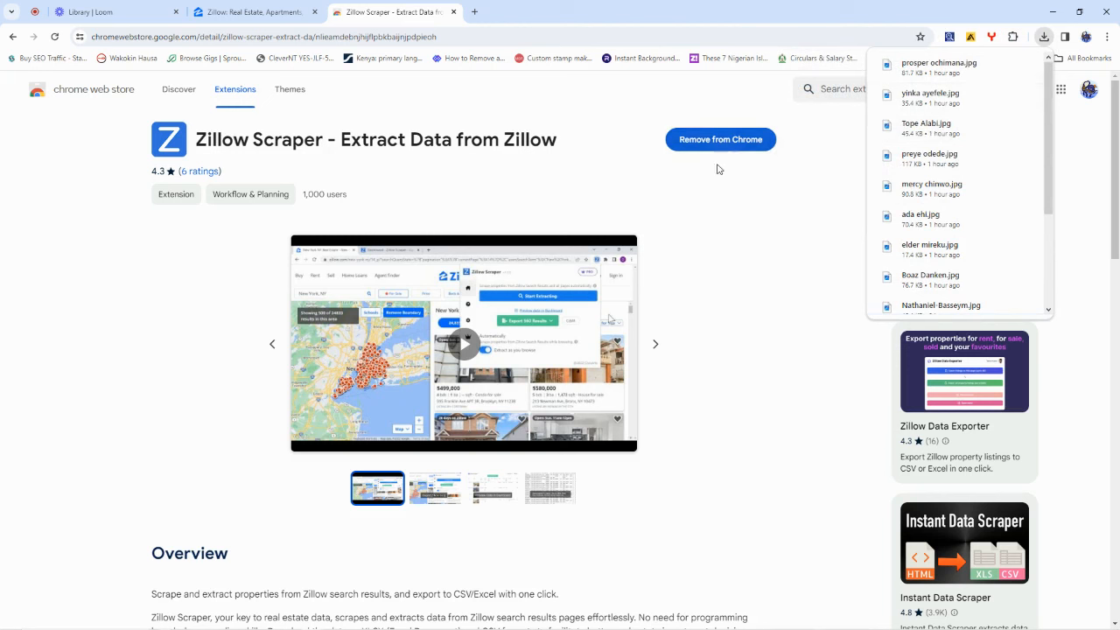
pyautogui.scroll(-3, 978, 182)
pyautogui.scroll(3, 980, 182)
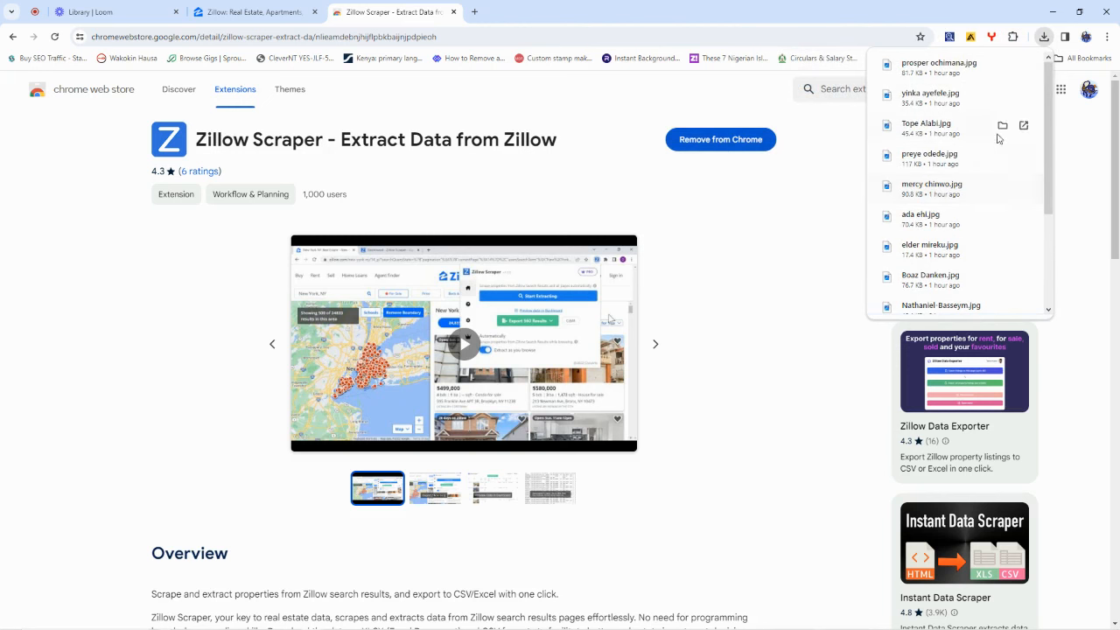
pyautogui.click(1045, 37)
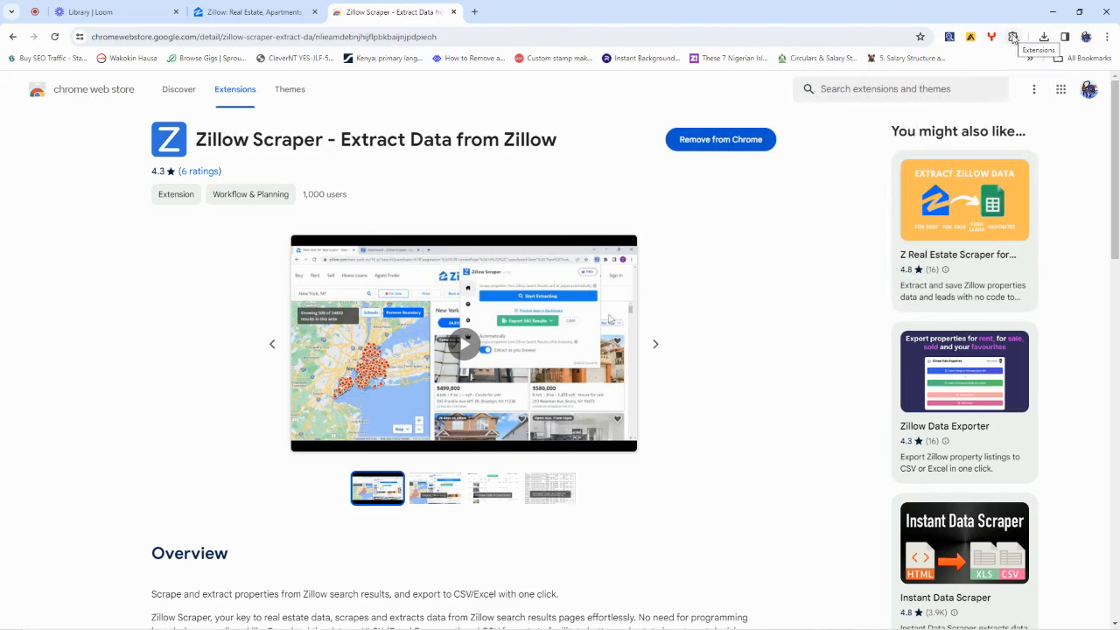
# Step: Pin the Zillow Scraper extension to the browser toolbar, and unpin Yelp Scraper and Apollo.io
pyautogui.click(1012, 38)
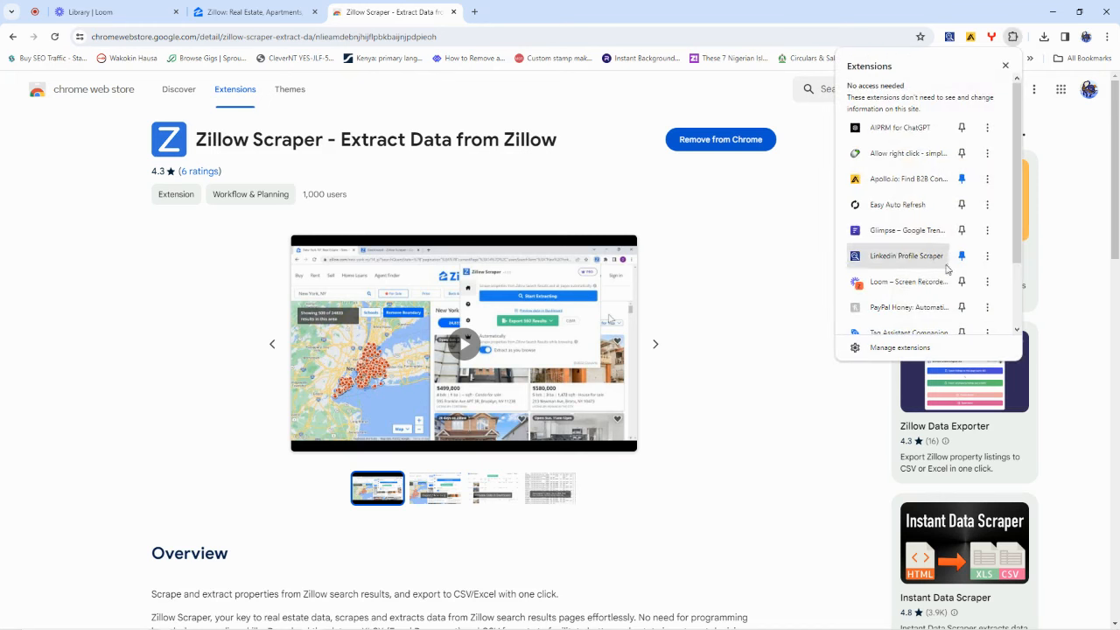
pyautogui.scroll(-2, 949, 272)
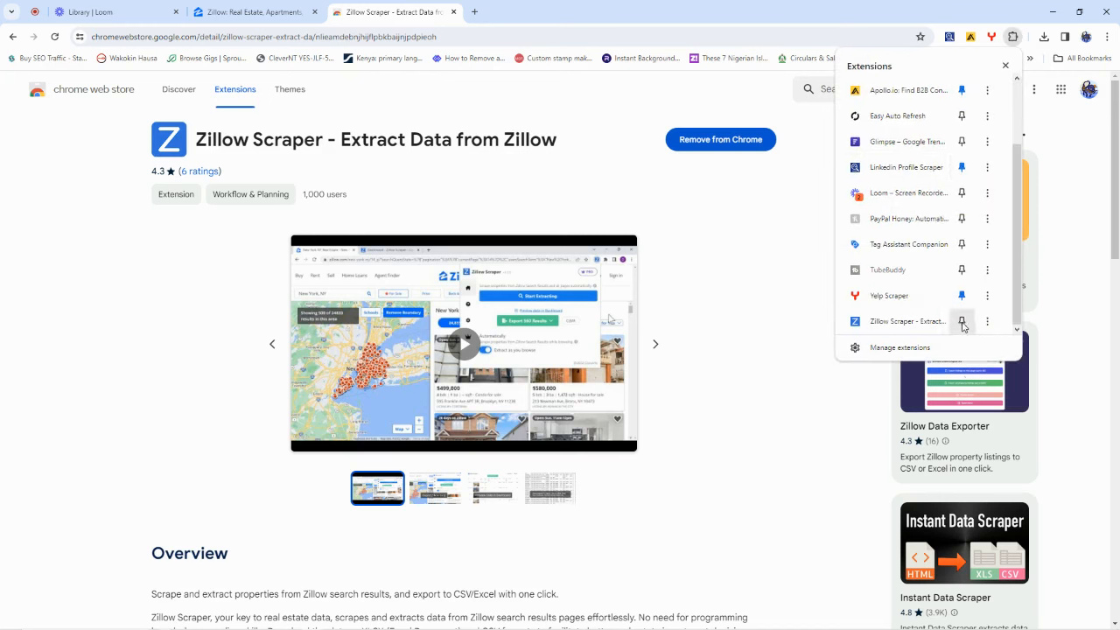
pyautogui.click(961, 295)
pyautogui.click(961, 321)
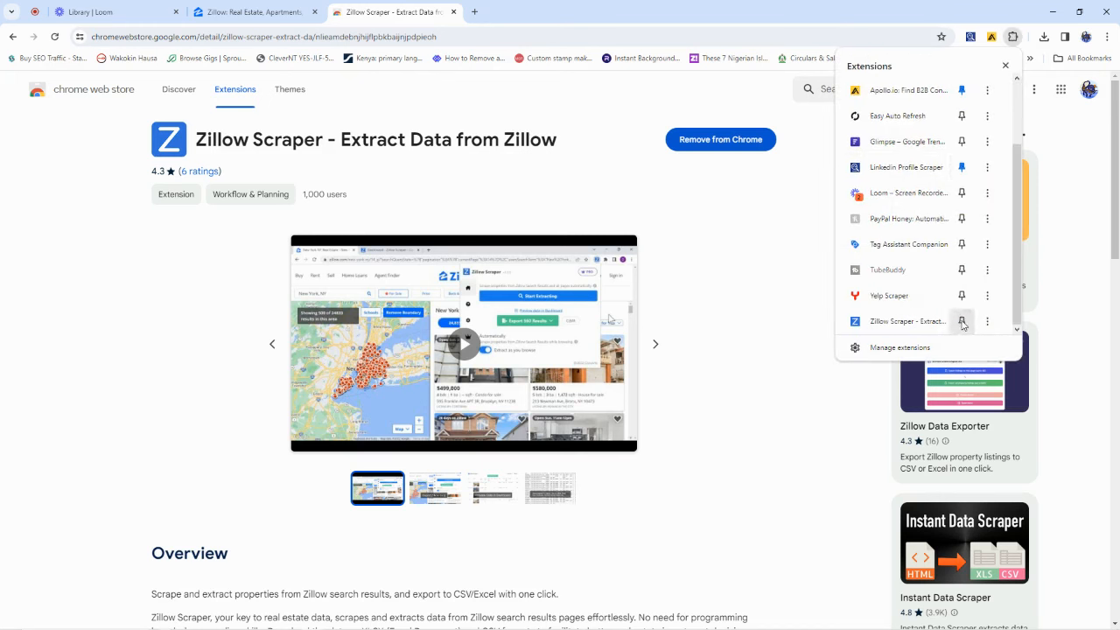
pyautogui.click(1013, 38)
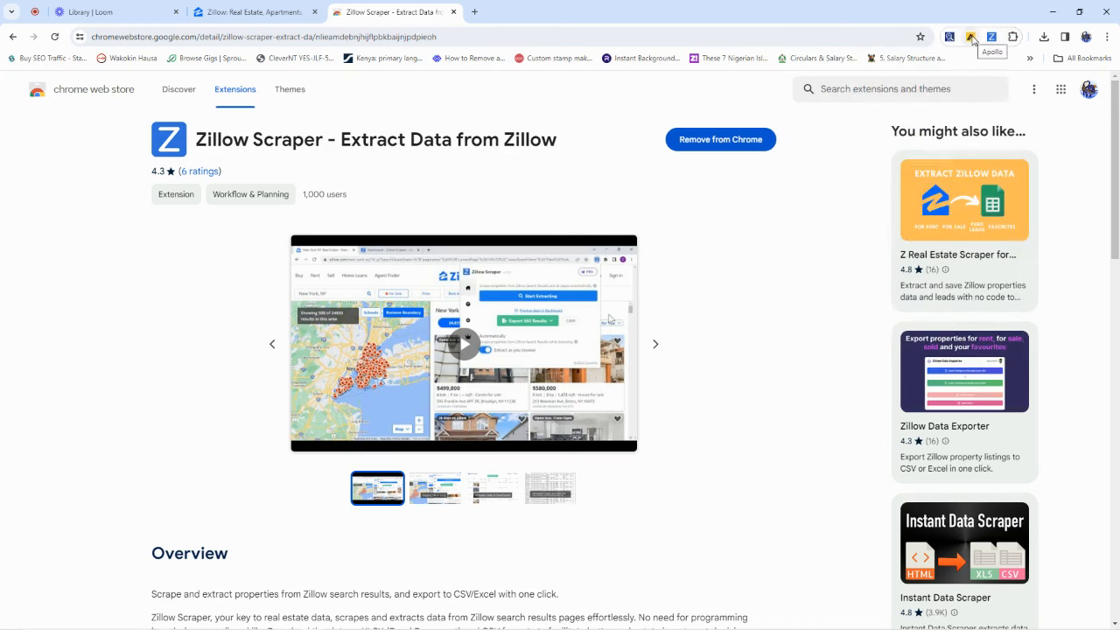
pyautogui.rightClick(972, 39)
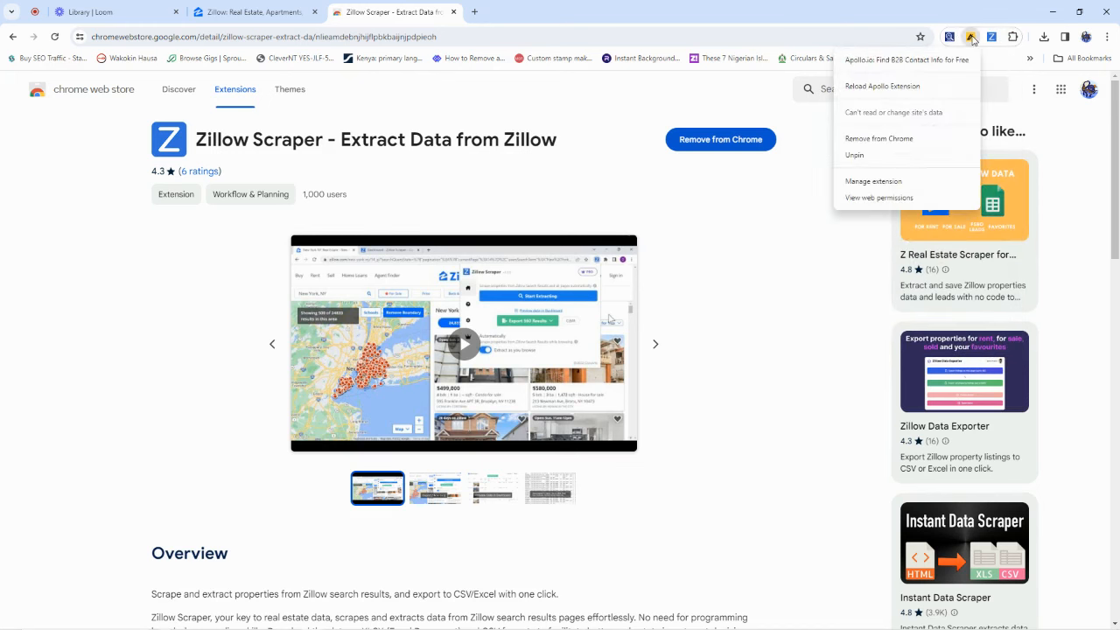
pyautogui.click(855, 155)
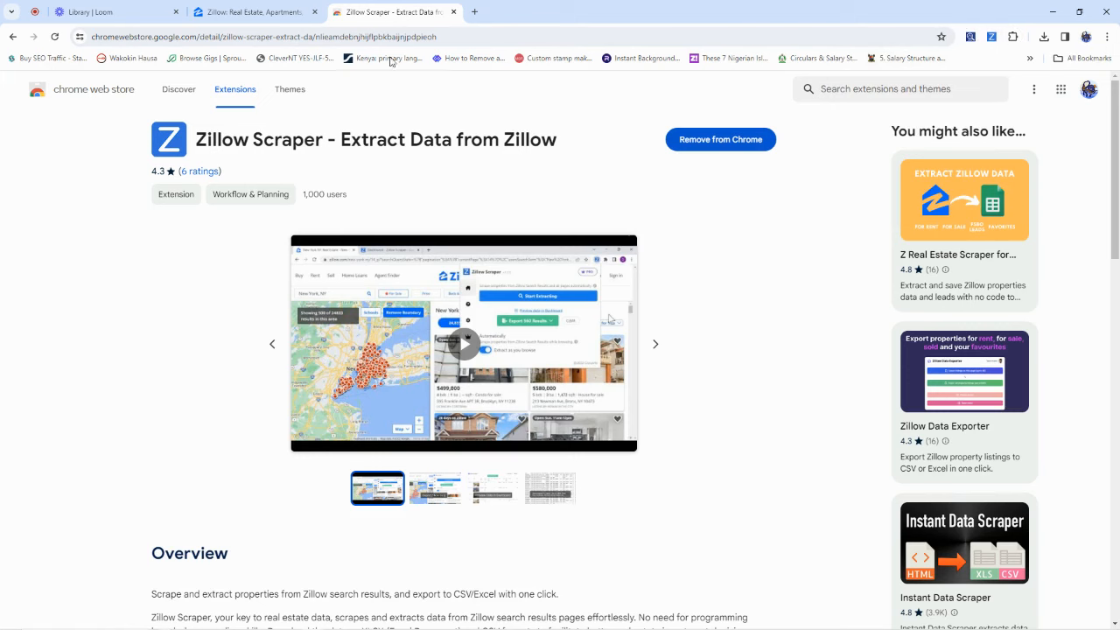
# Step: Return to the Zillow site, search for Texas City, TX, and look over the for-sale listings and map
pyautogui.click(267, 10)
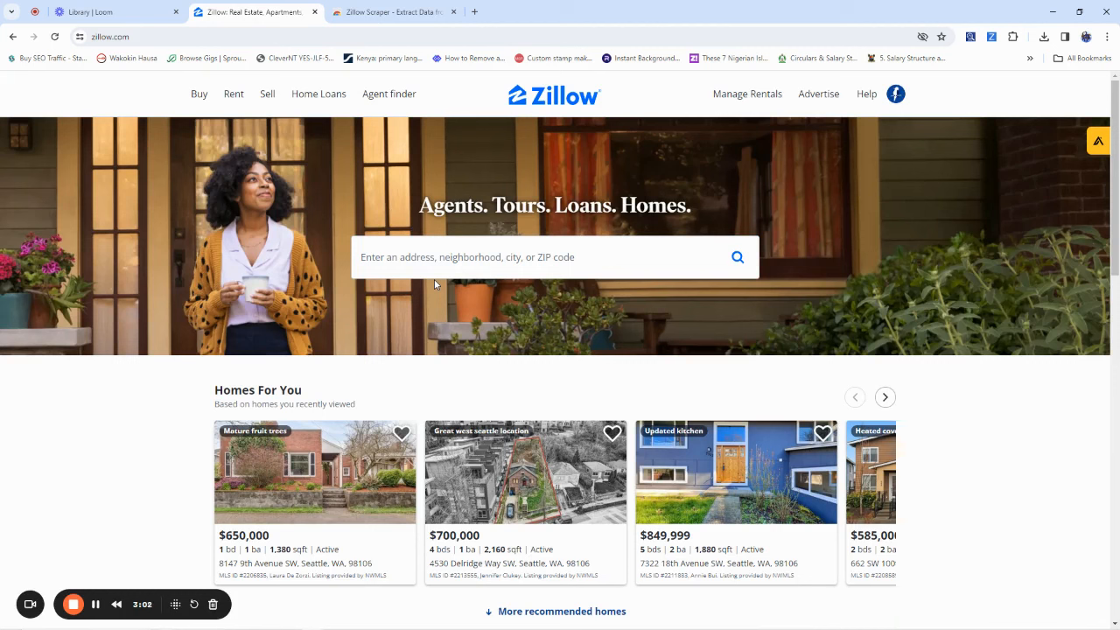
pyautogui.click(424, 258)
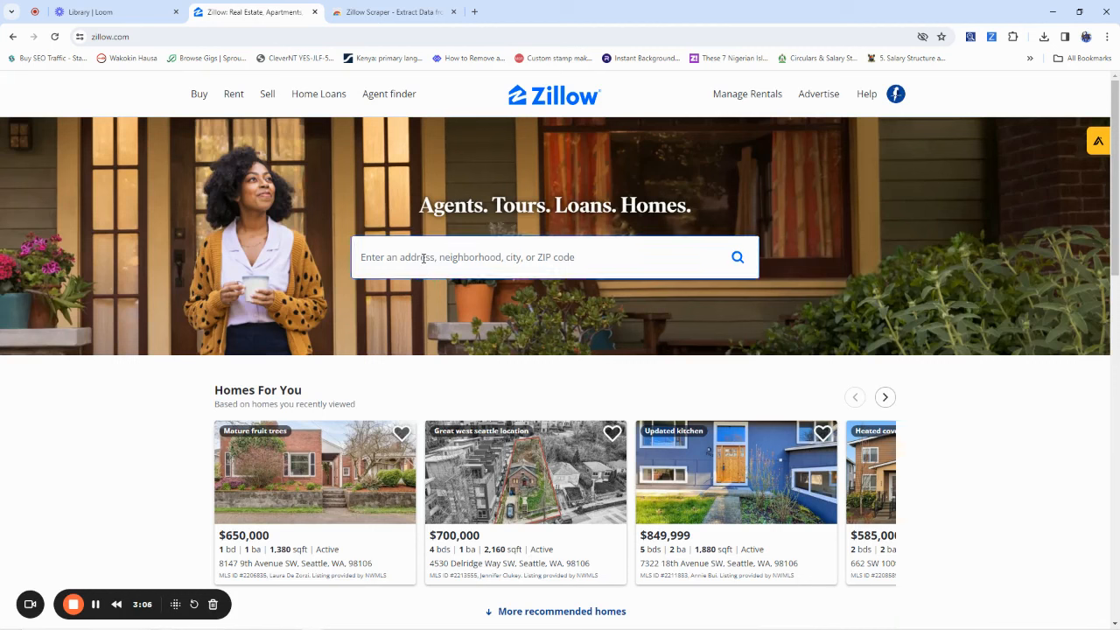
pyautogui.click(505, 257)
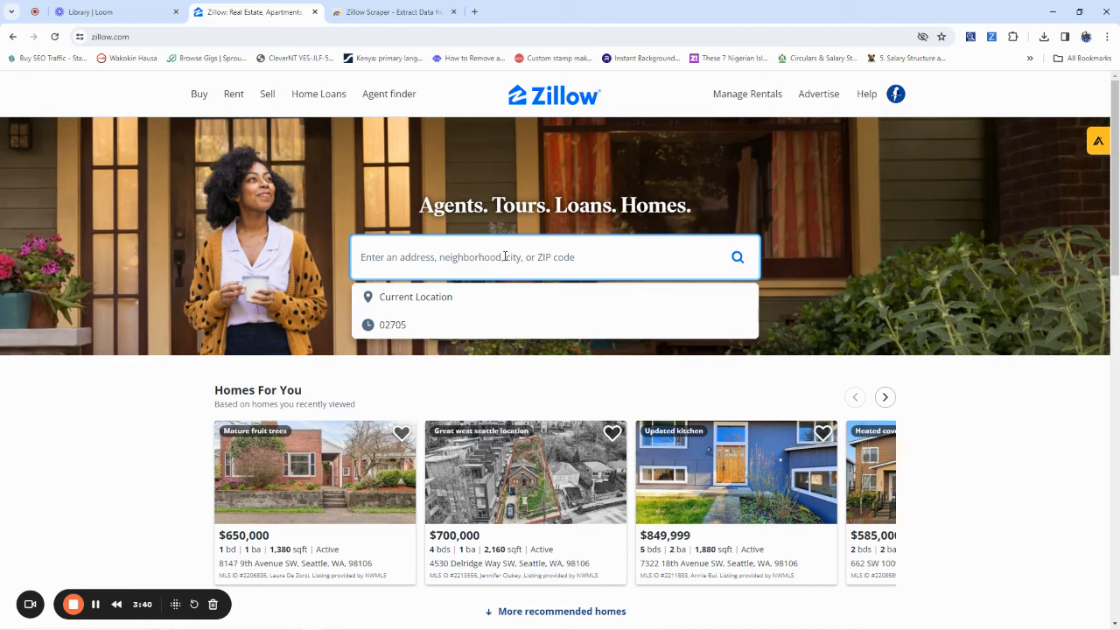
pyautogui.write('texas')
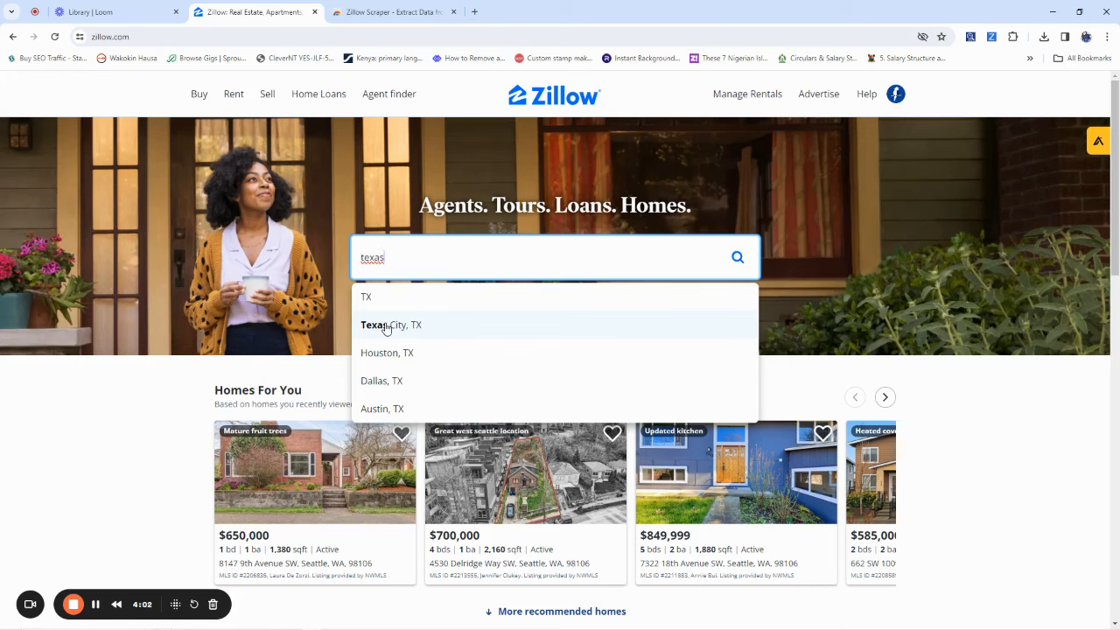
pyautogui.click(385, 325)
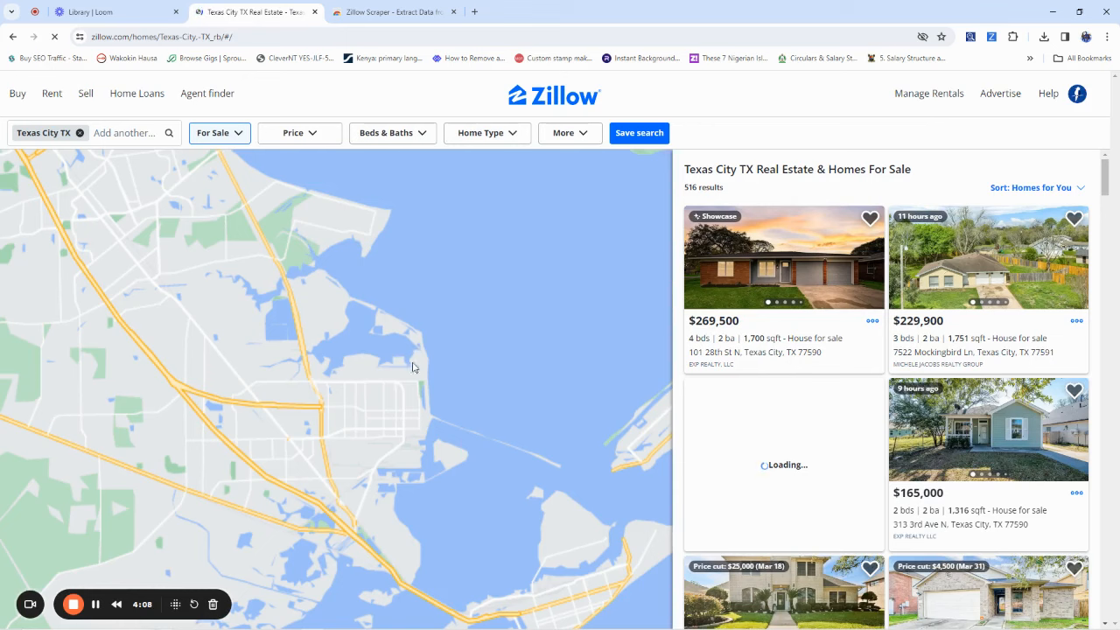
pyautogui.scroll(-5, 780, 359)
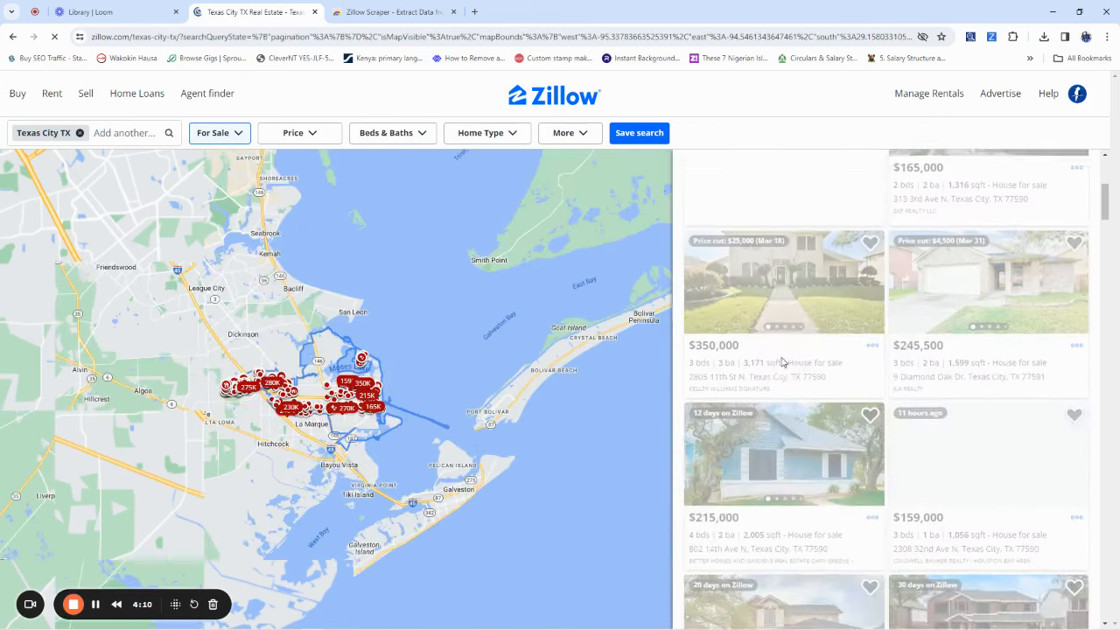
pyautogui.scroll(-10, 781, 362)
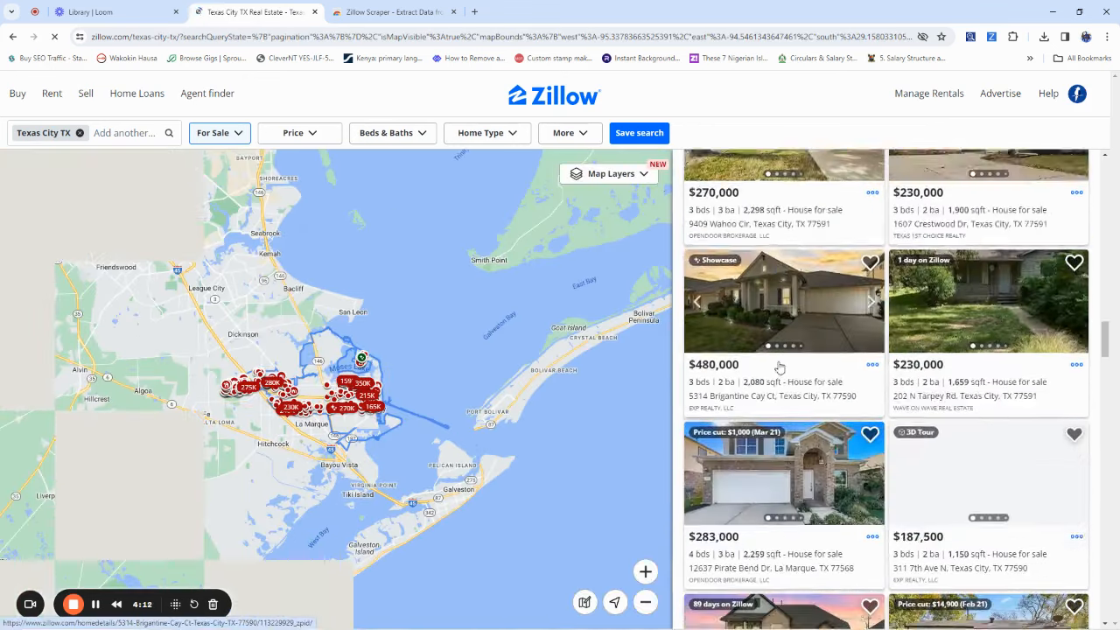
pyautogui.scroll(5, 333, 367)
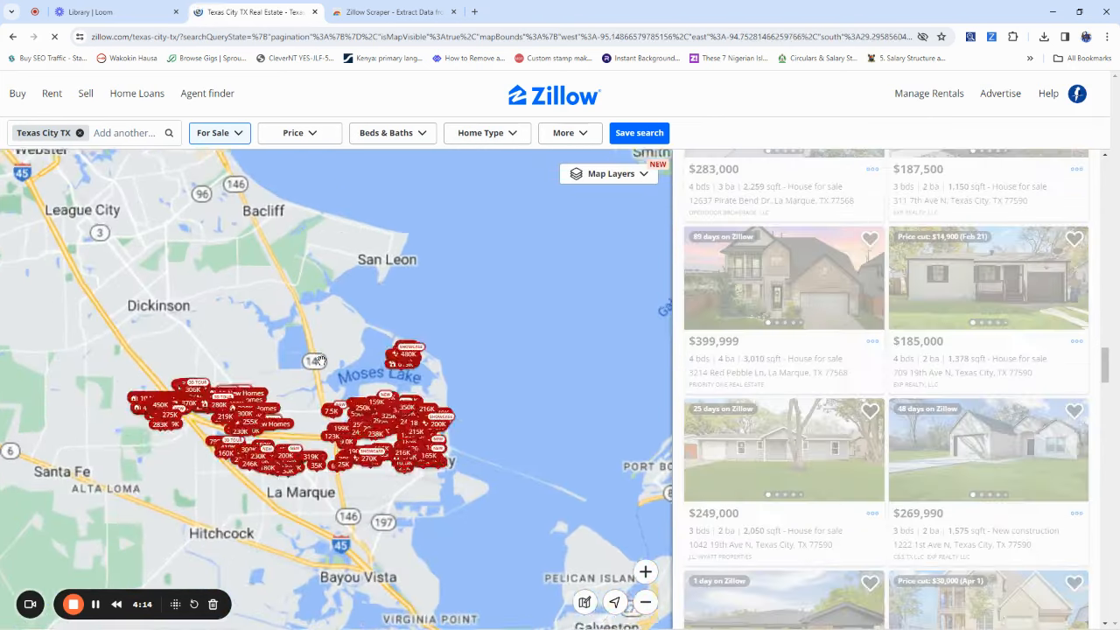
pyautogui.moveTo(337, 368); pyautogui.dragTo(422, 284)
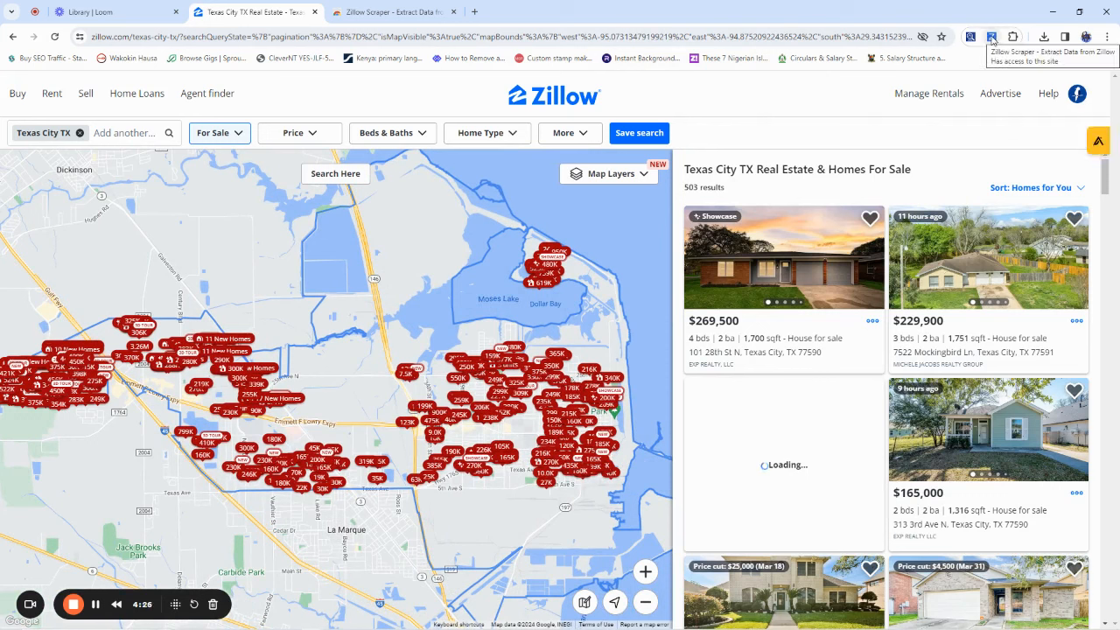
# Step: Log in to the Zillow Scraper extension with a Google account and close the additional account-selection window
pyautogui.click(991, 37)
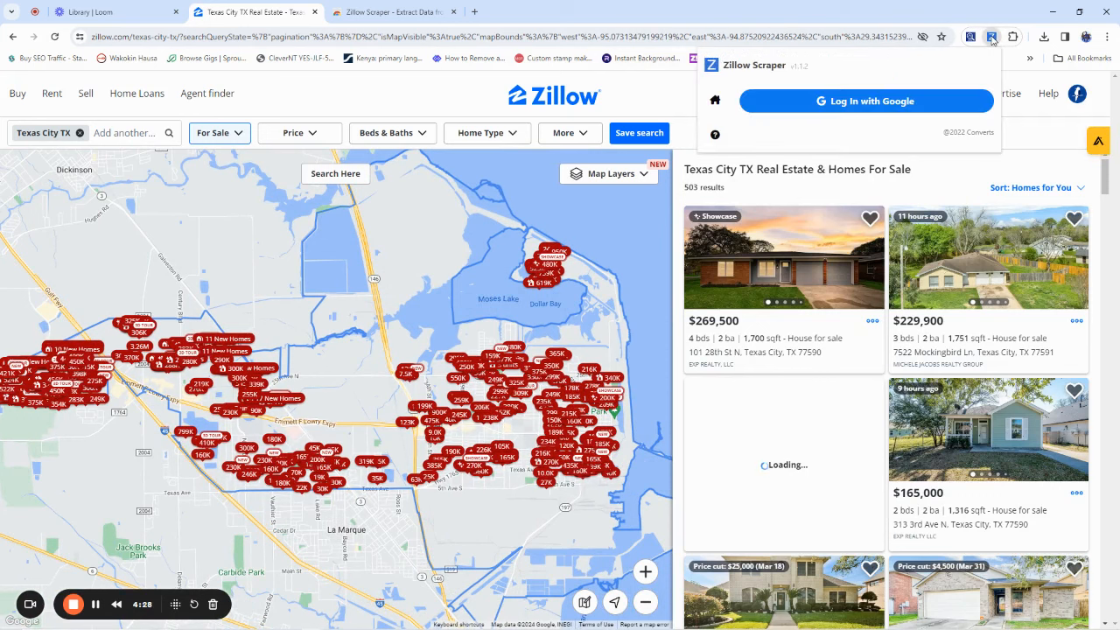
pyautogui.click(844, 105)
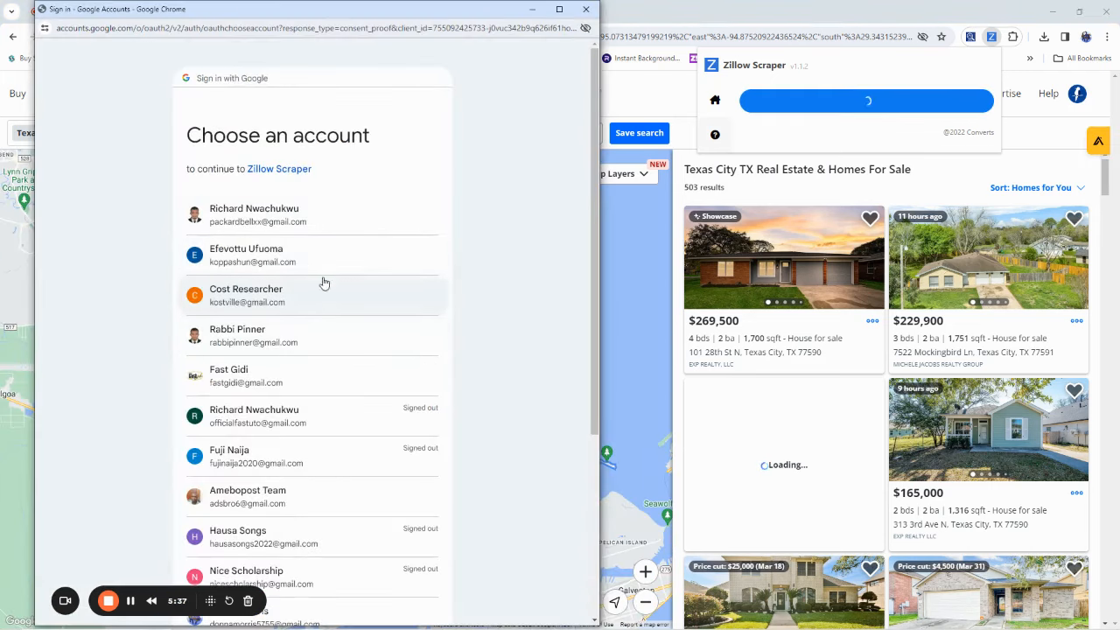
pyautogui.scroll(-3, 291, 343)
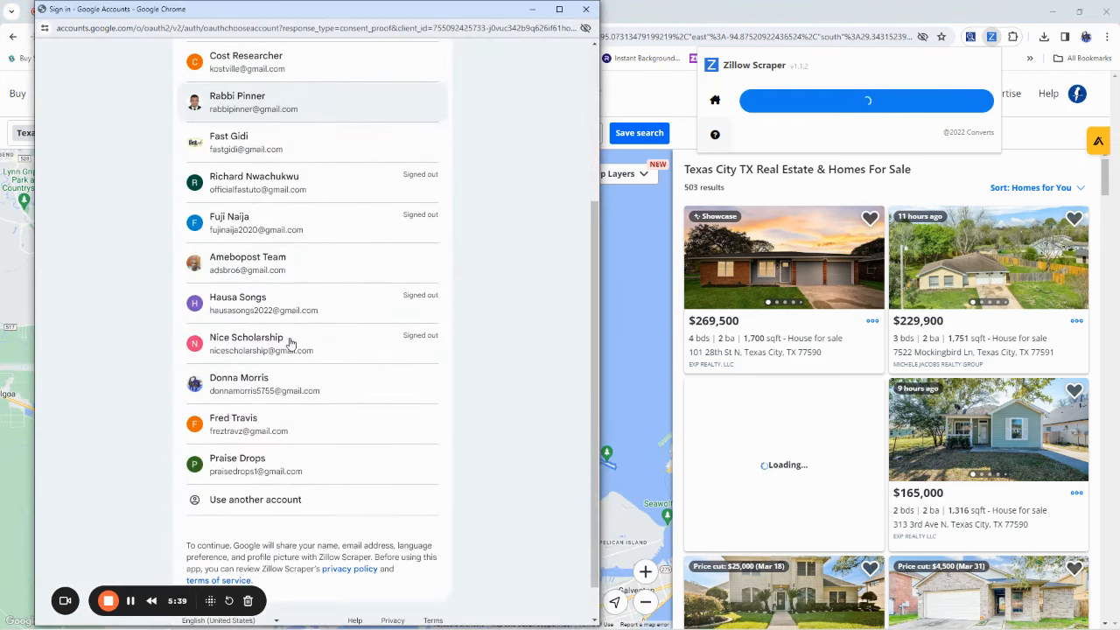
pyautogui.click(236, 423)
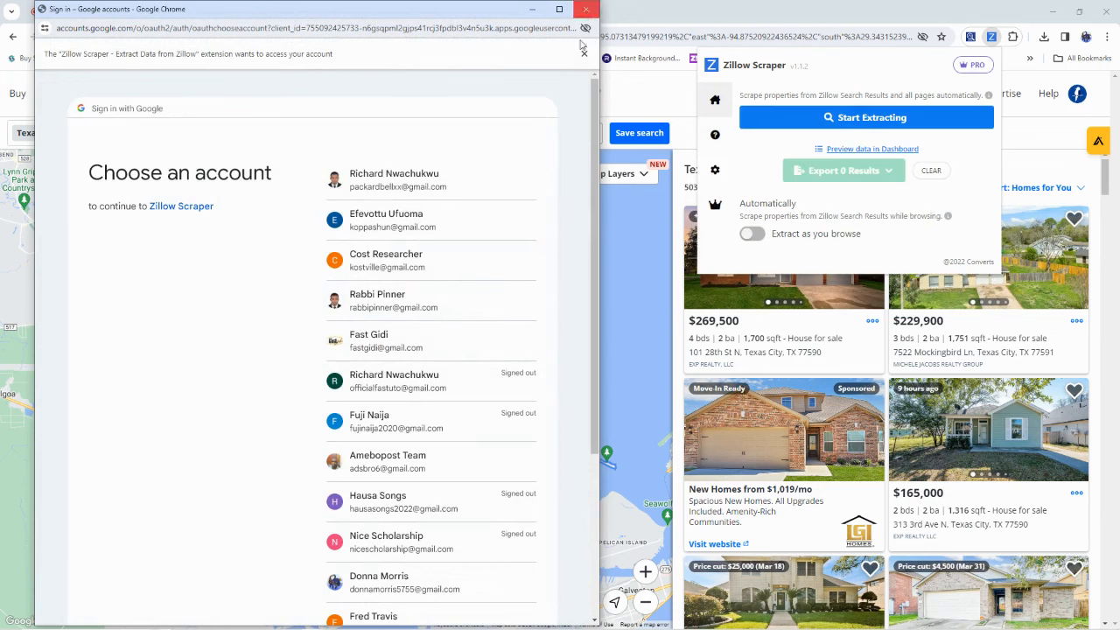
pyautogui.click(587, 8)
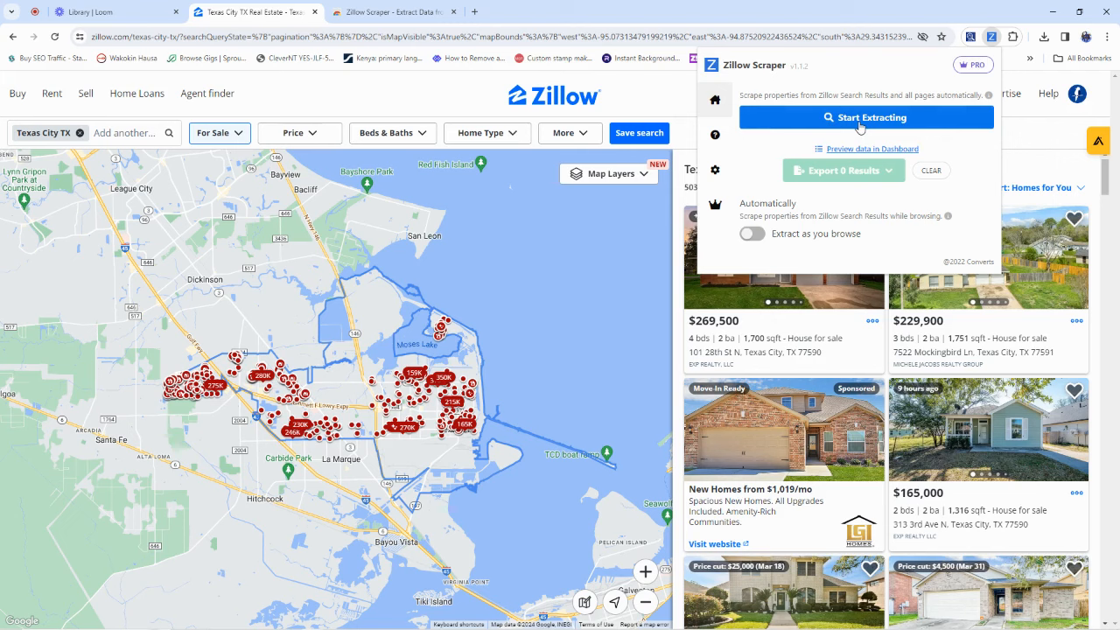
pyautogui.scroll(5, 412, 339)
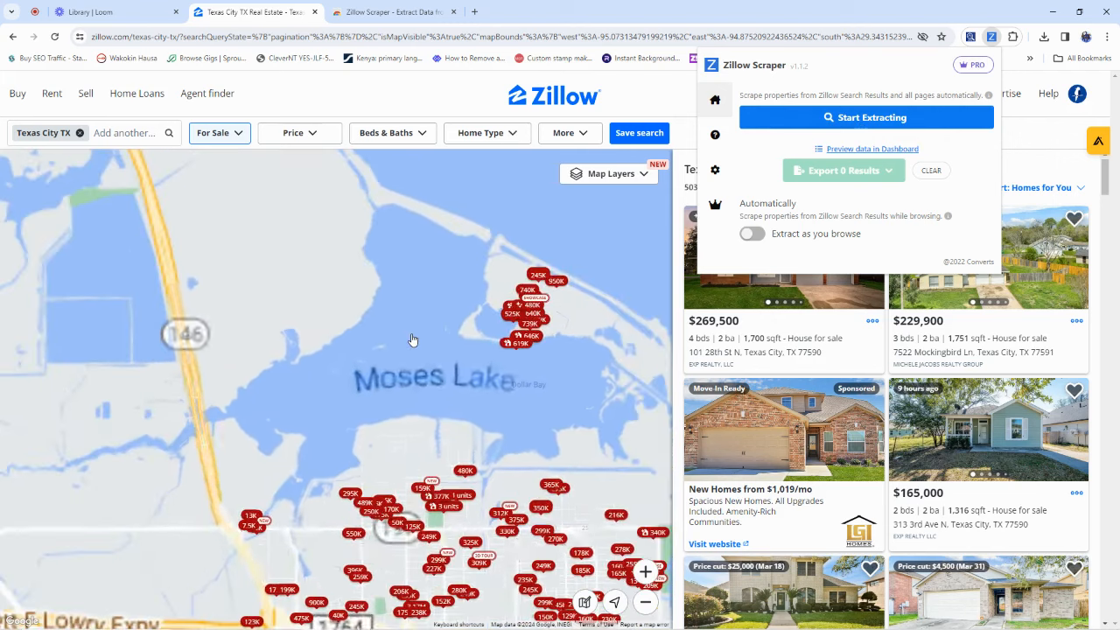
pyautogui.scroll(-5, 412, 339)
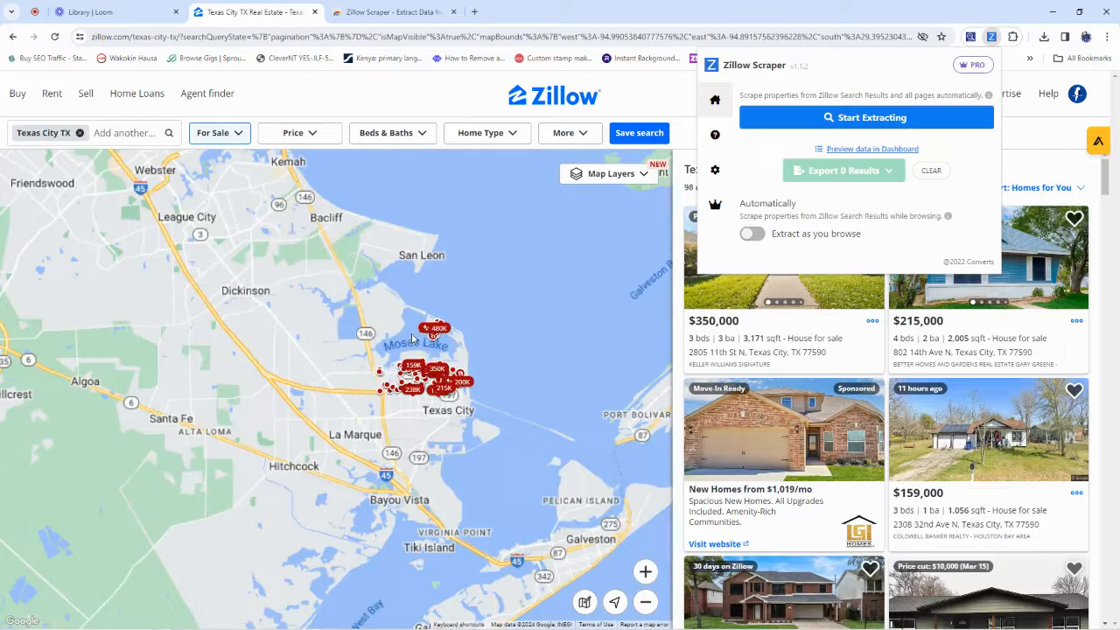
# Step: Narrow the for-sale map to the Texas City neighbourhoods south of Moses Lake so the listings match that area
pyautogui.scroll(2, 412, 339)
pyautogui.click(452, 350)
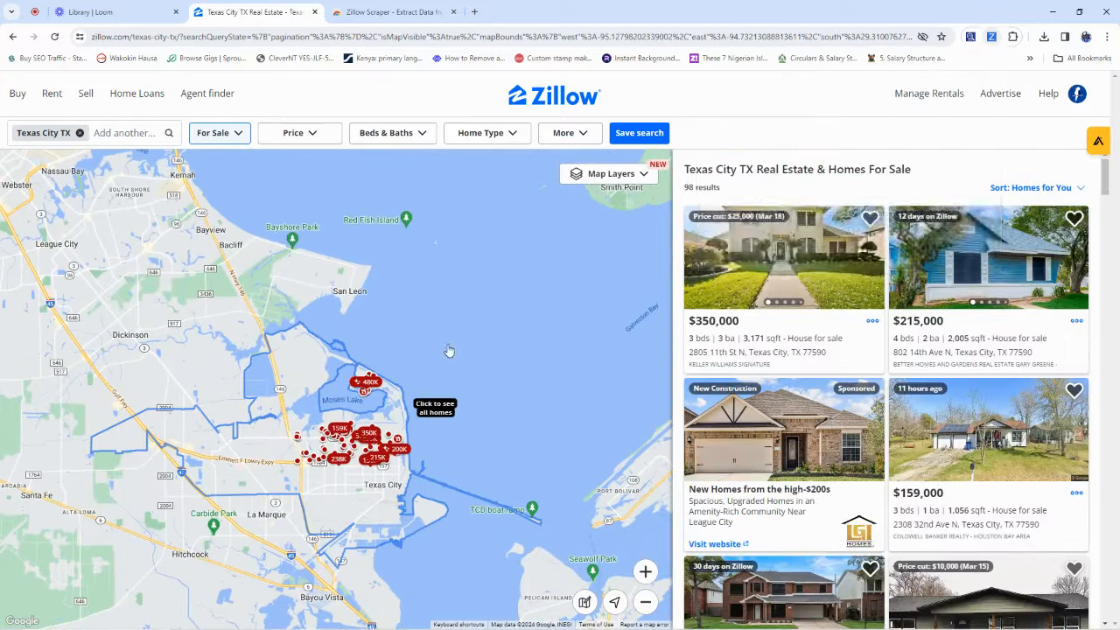
pyautogui.scroll(2, 437, 403)
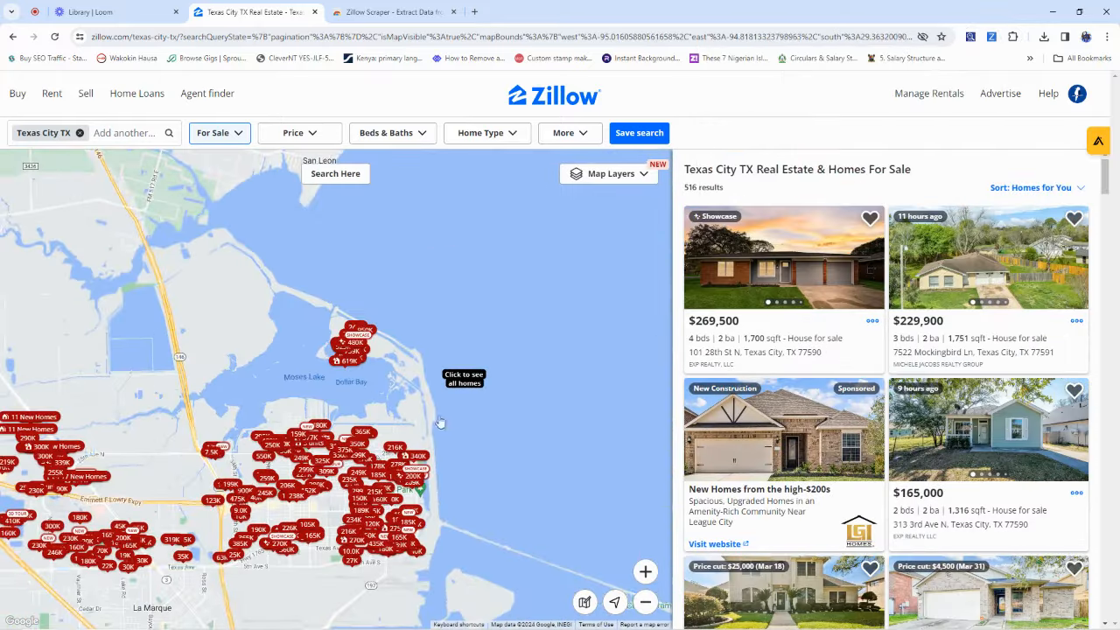
pyautogui.moveTo(461, 412); pyautogui.dragTo(591, 398)
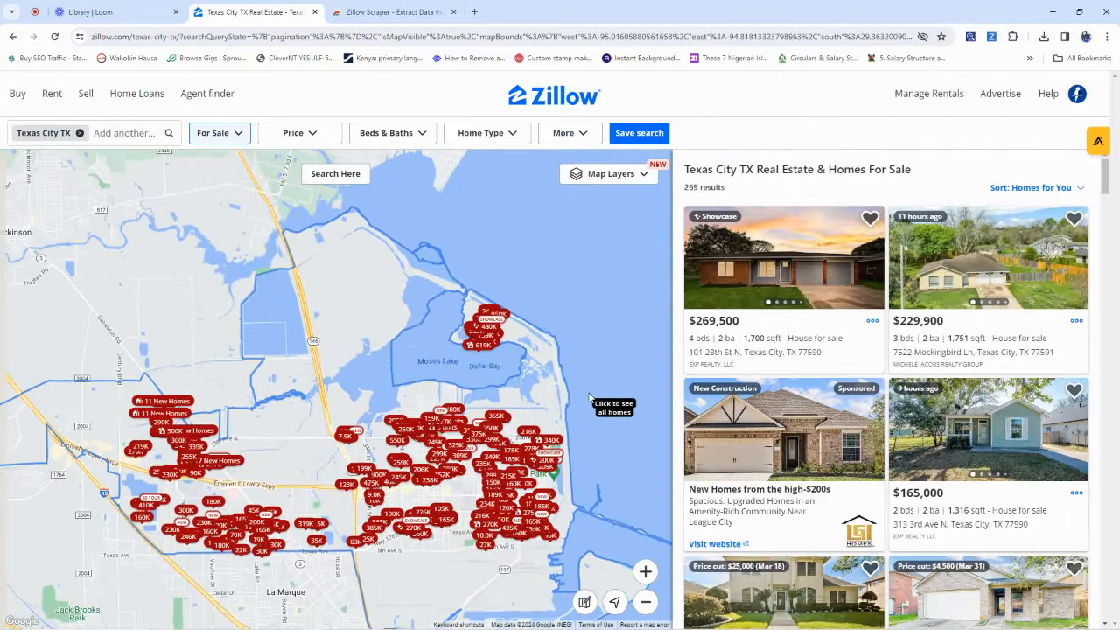
pyautogui.scroll(2, 398, 401)
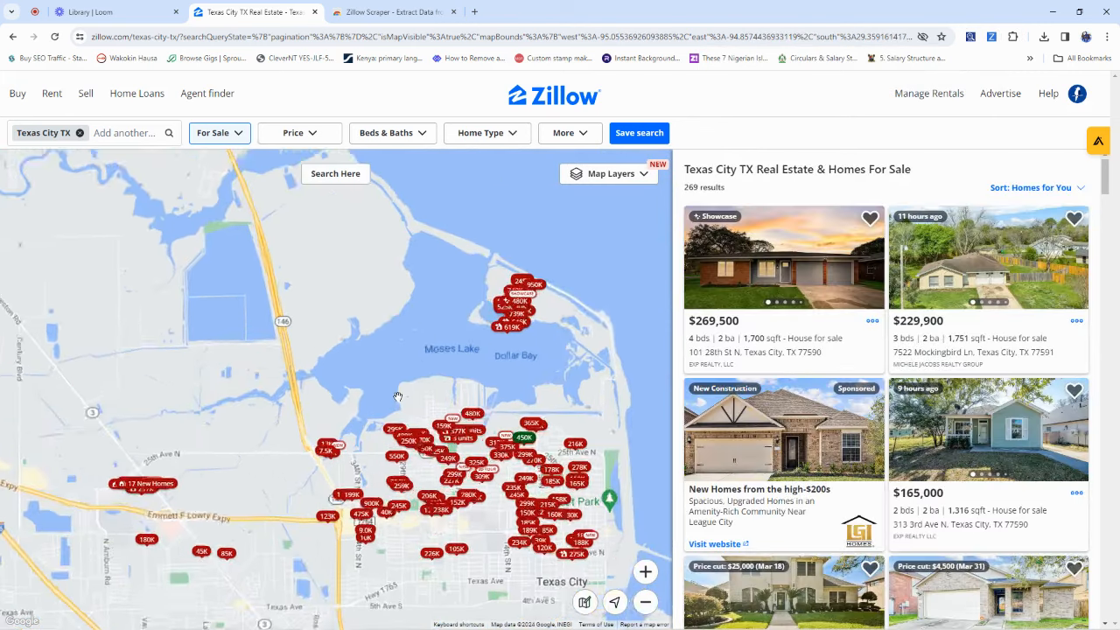
pyautogui.moveTo(370, 375); pyautogui.dragTo(289, 263)
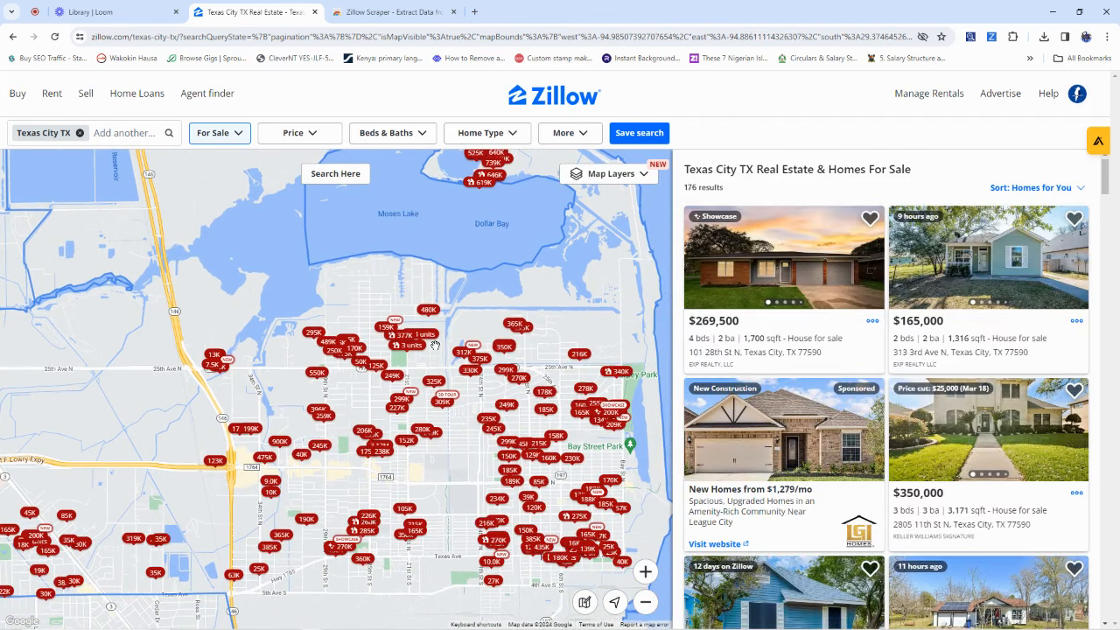
# Step: Extract the properties from all pages of the search results with Zillow Scraper and export them to a CSV file
pyautogui.click(991, 37)
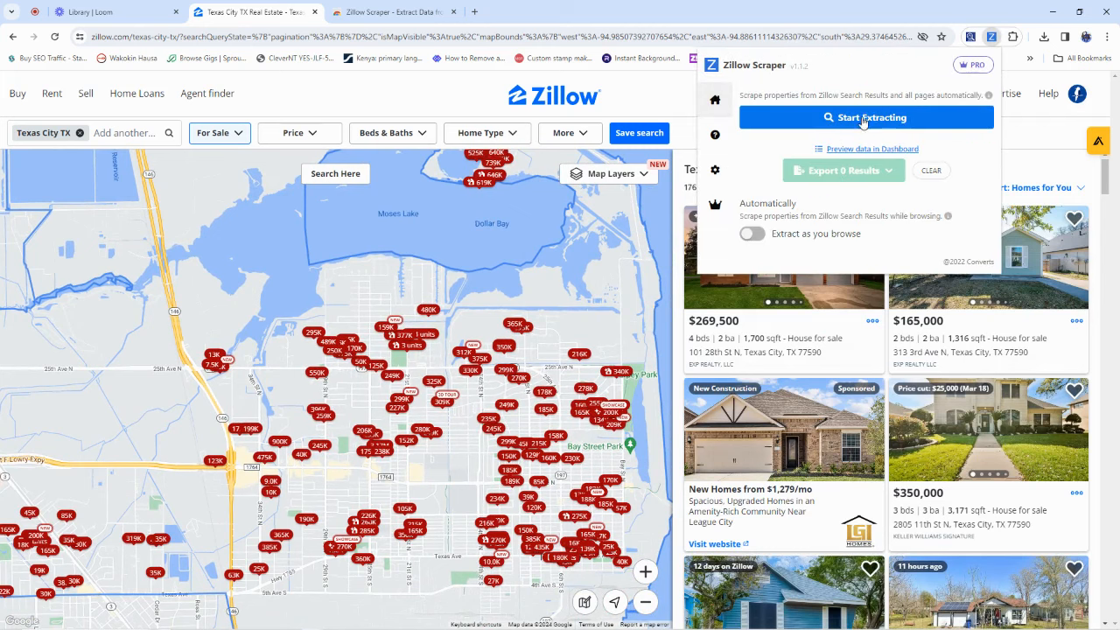
pyautogui.click(871, 119)
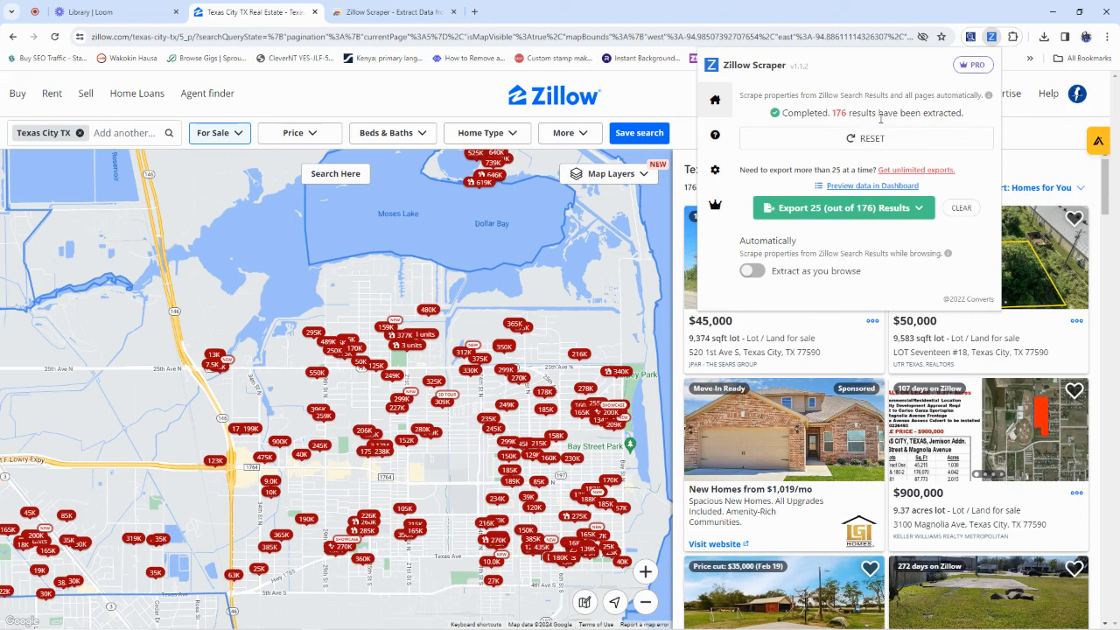
pyautogui.click(796, 212)
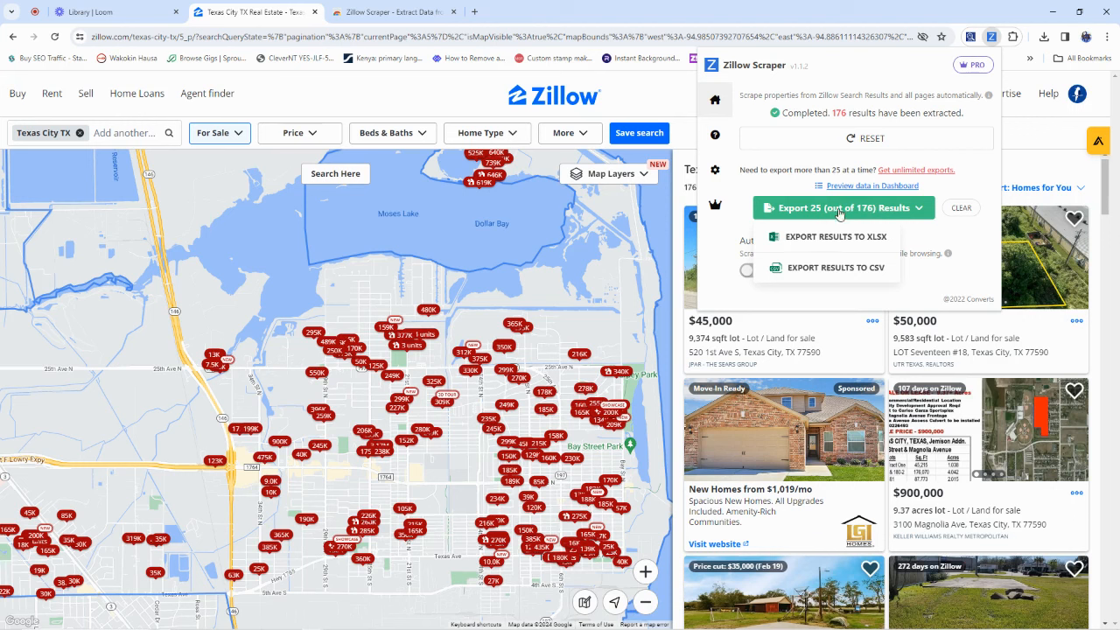
pyautogui.click(820, 270)
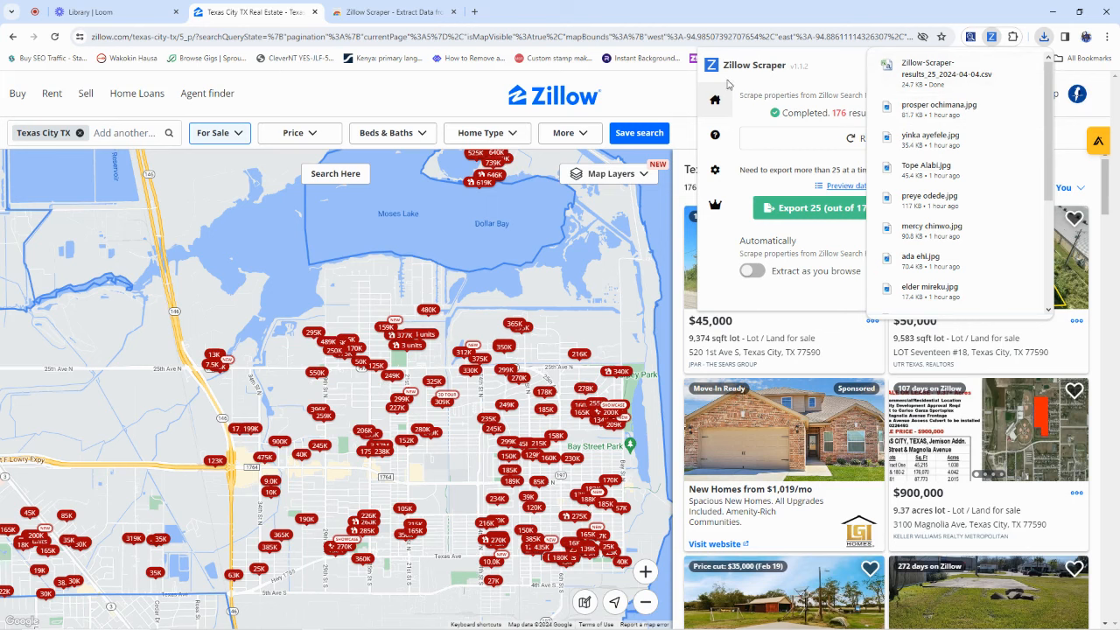
pyautogui.click(660, 96)
# Step: Reopen Zillow Scraper to review its export options, and look over the wider and closer map views of Texas City listings
pyautogui.click(991, 36)
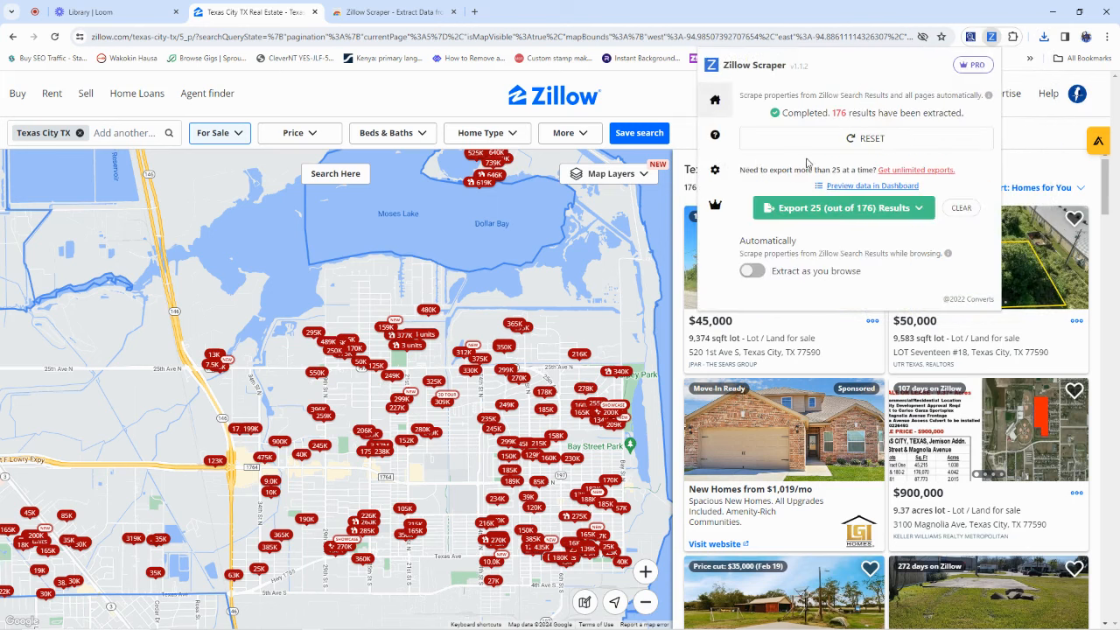
pyautogui.click(843, 208)
pyautogui.scroll(-3, 411, 351)
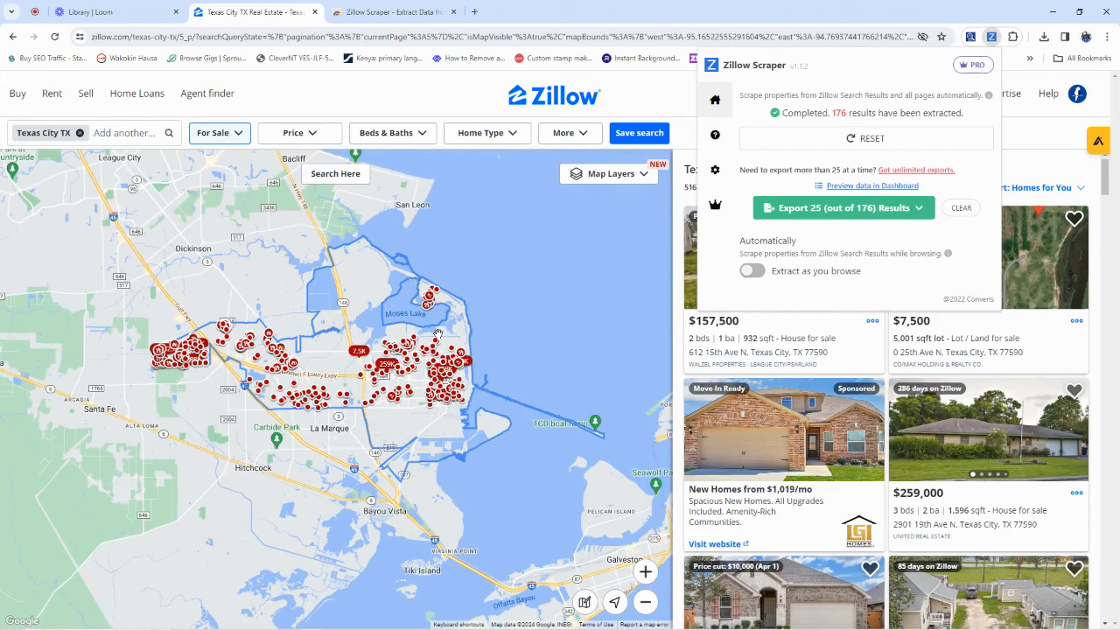
pyautogui.scroll(5, 437, 333)
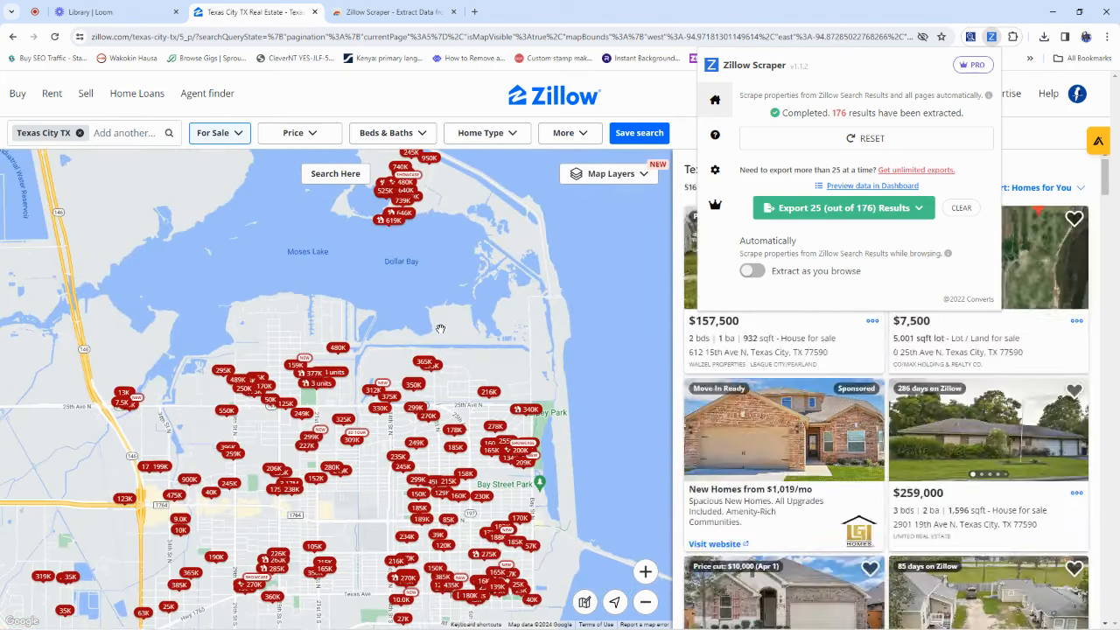